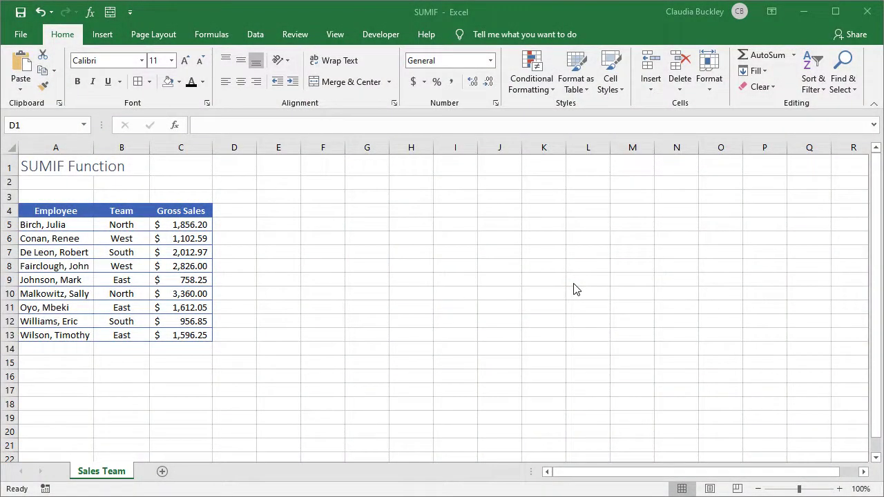
- Build a SUMIF in F4 summing Gross Sales C5:C13 where Team B5:B13 is "north"
click(322, 211)
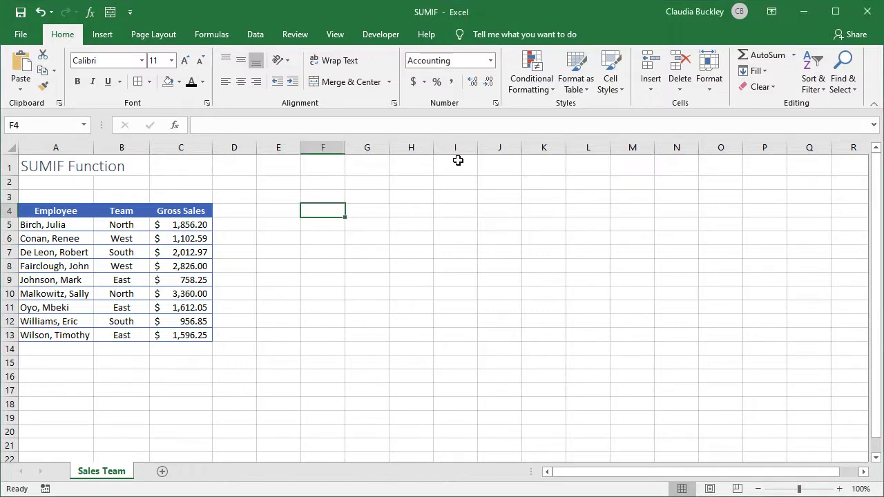
text(=s)
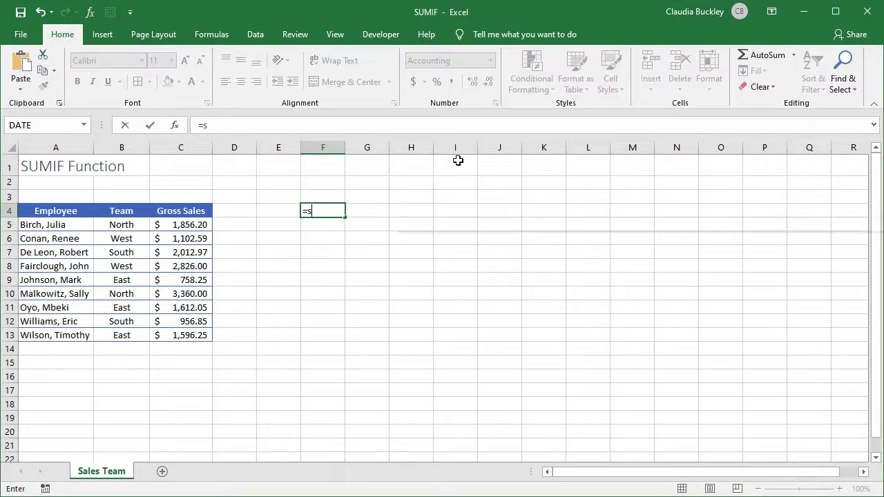
text(umif()
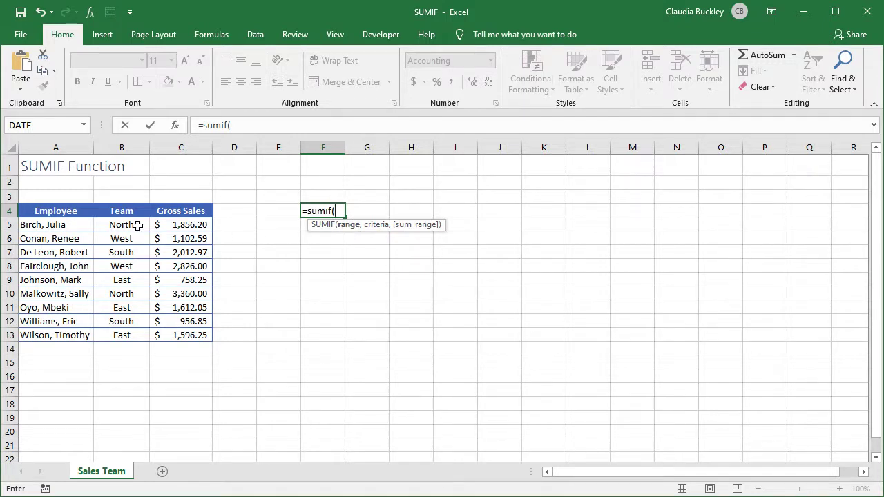
drag(126, 226, 123, 337)
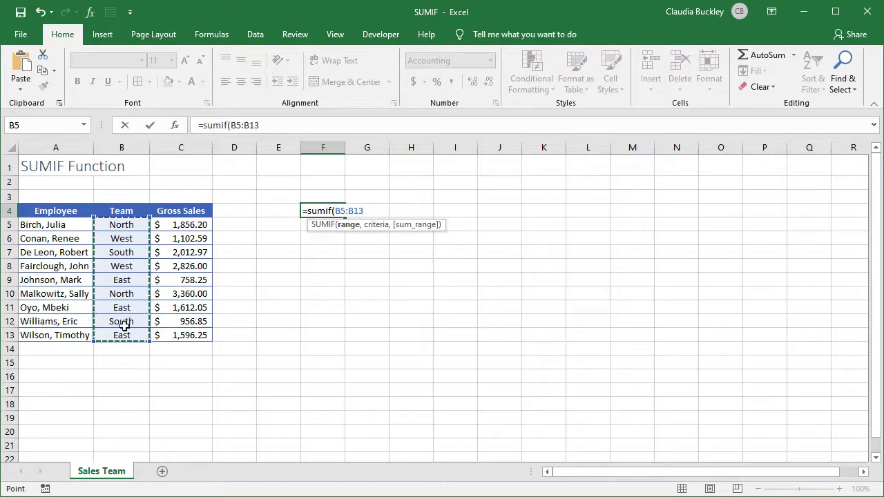
text(,)
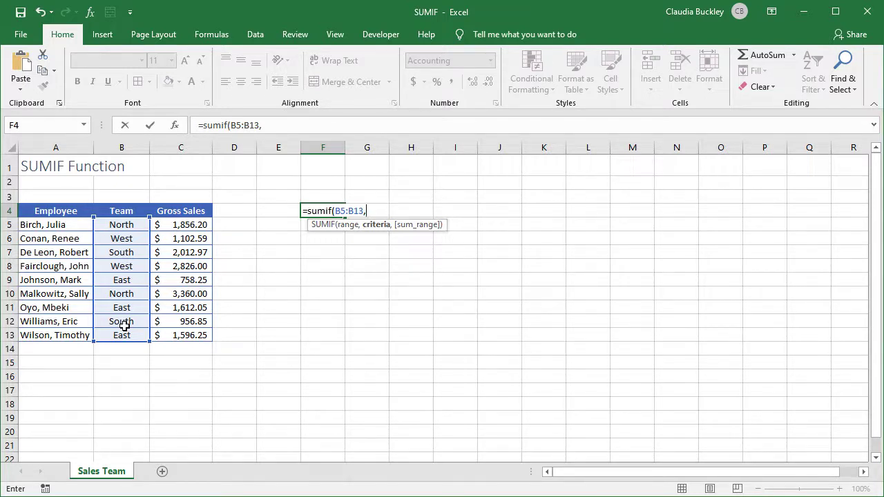
text("north")
text(,)
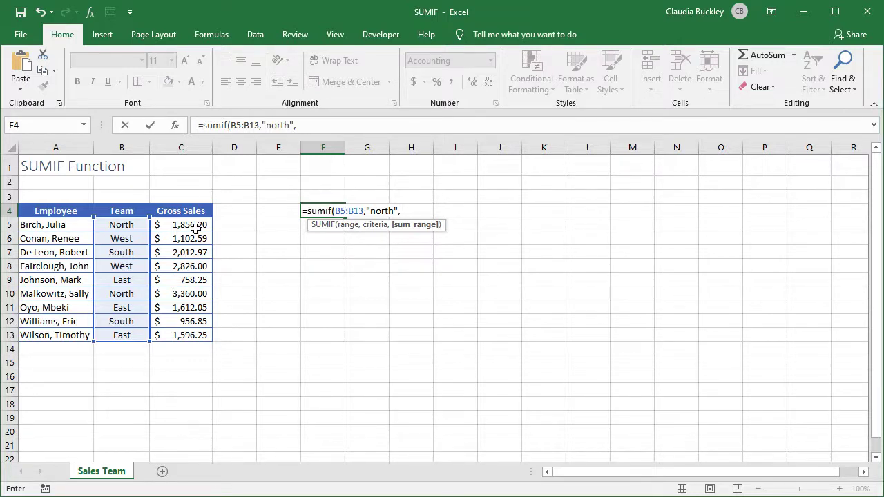
drag(196, 231, 194, 336)
- Complete the North SUMIF in F4 and autofit column F to show $5,216.20
text())
key(Return)
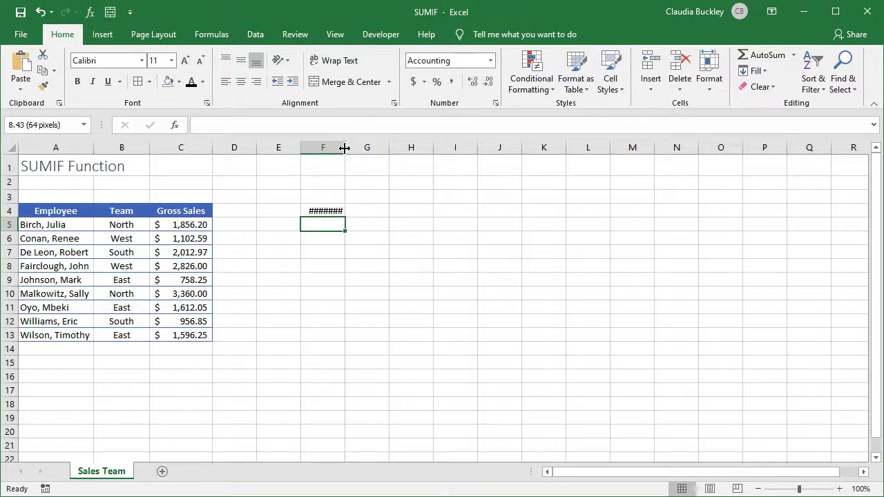
double_click(345, 147)
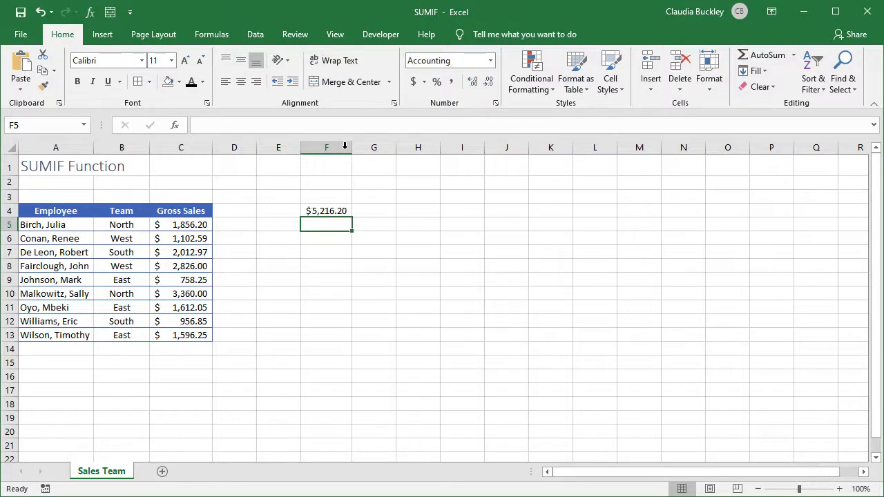
click(289, 211)
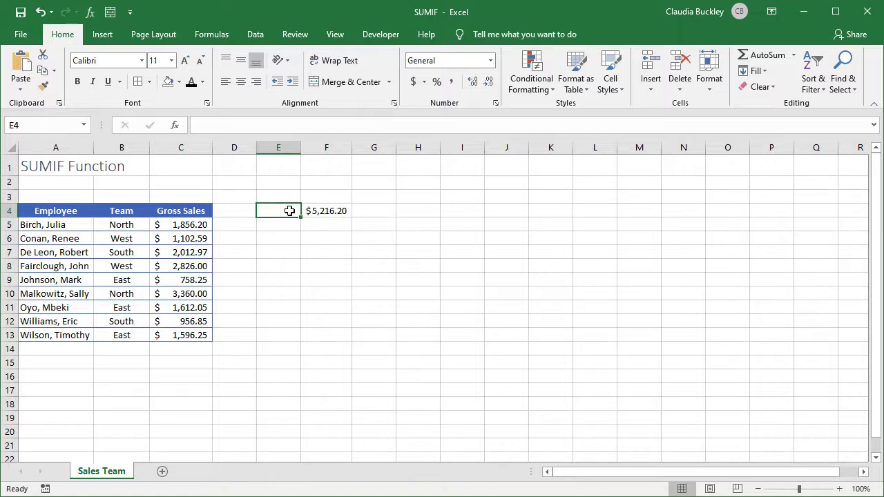
- Enter the team labels North, South, East and West in E4:E7
text(NOrth)
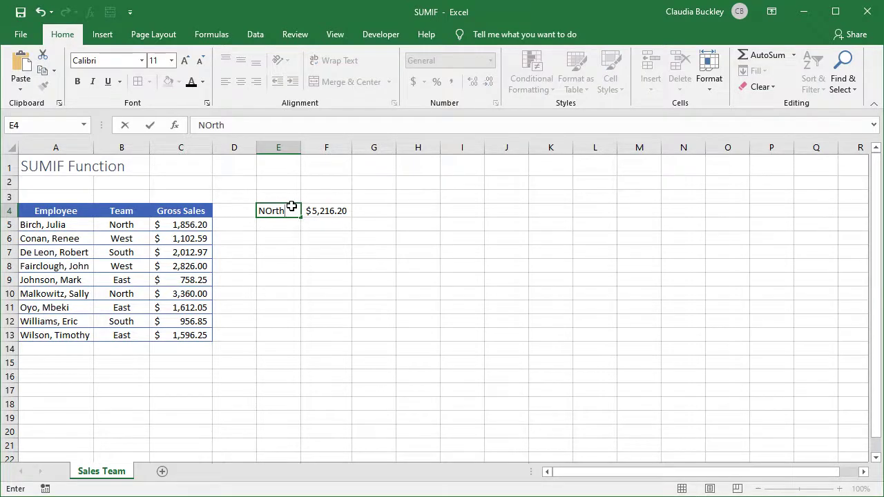
key(Return)
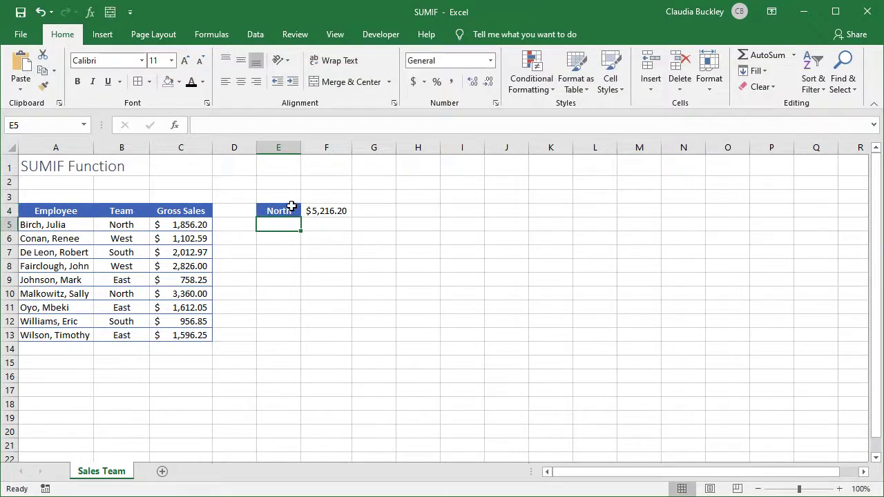
text(South)
key(Return)
text(East)
key(Return)
text(West)
- Clear the formatting from E4:E7 and delete the old total in F4
drag(291, 206, 279, 252)
click(763, 86)
click(781, 121)
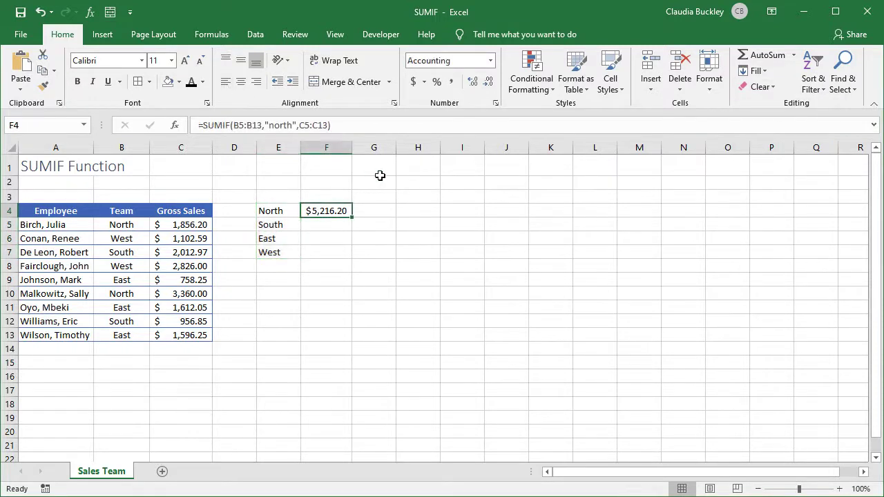
key(Delete)
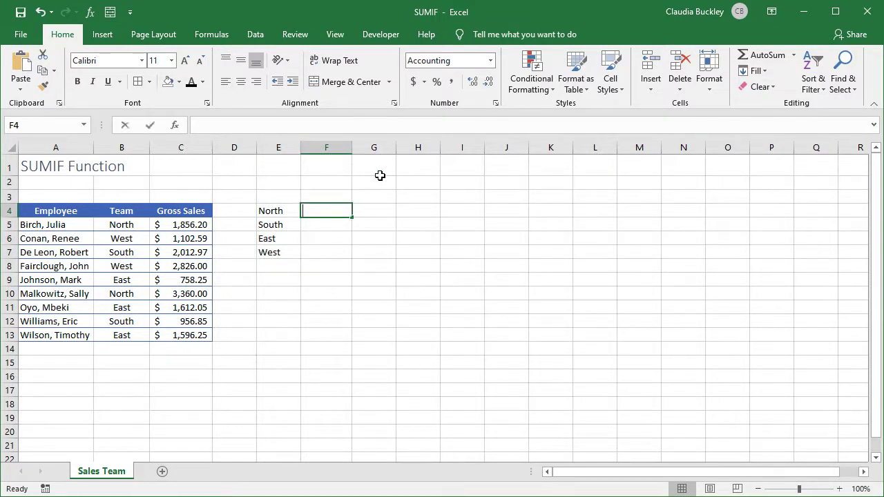
- Enter =SUMIF($B$5:$B$13,E4,$C$5:$C$13) in F4, taking the team name from E4
text(=sumi)
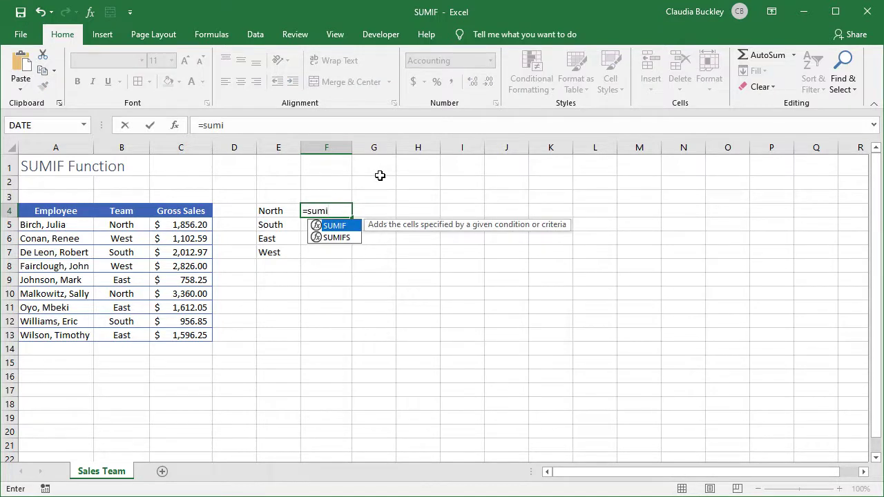
text(f()
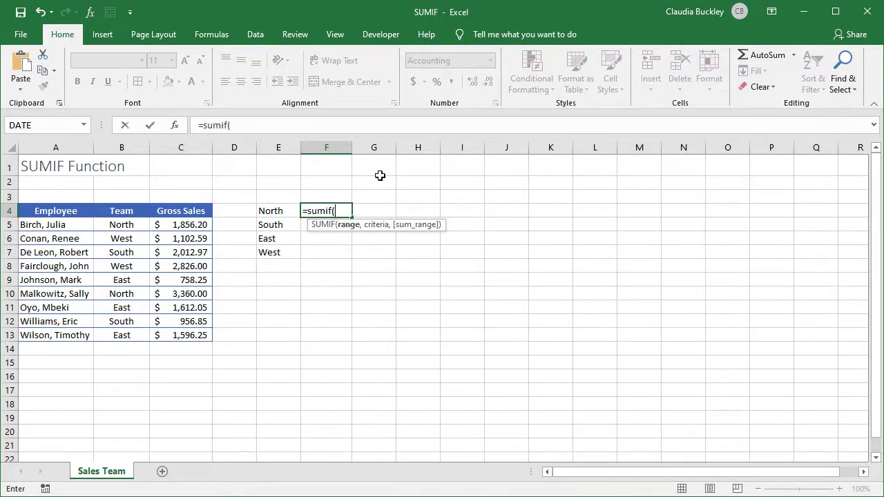
drag(122, 225, 129, 332)
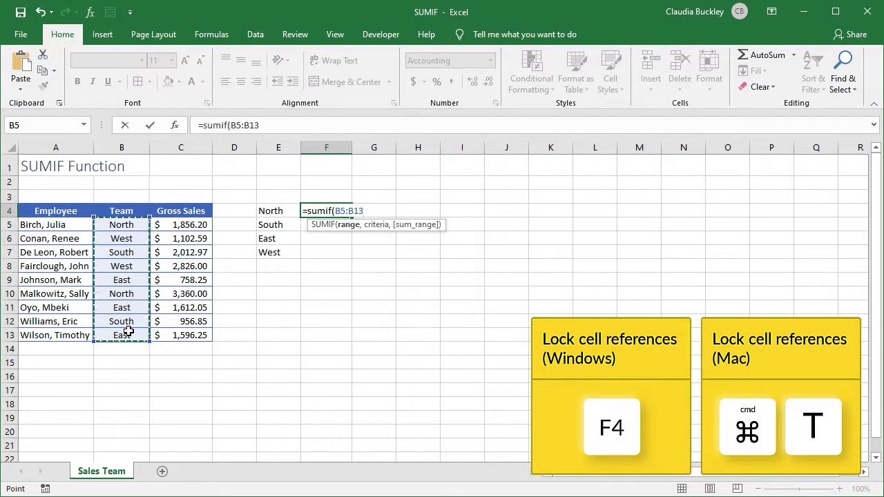
key(F4)
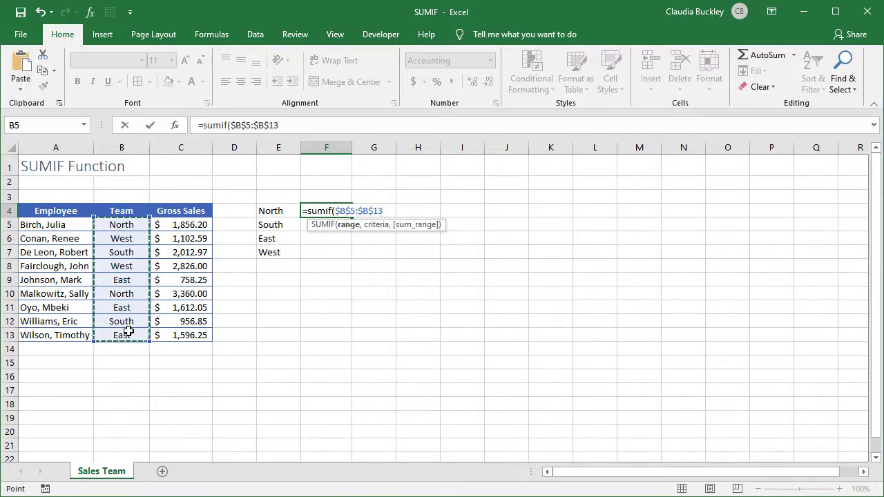
text(,)
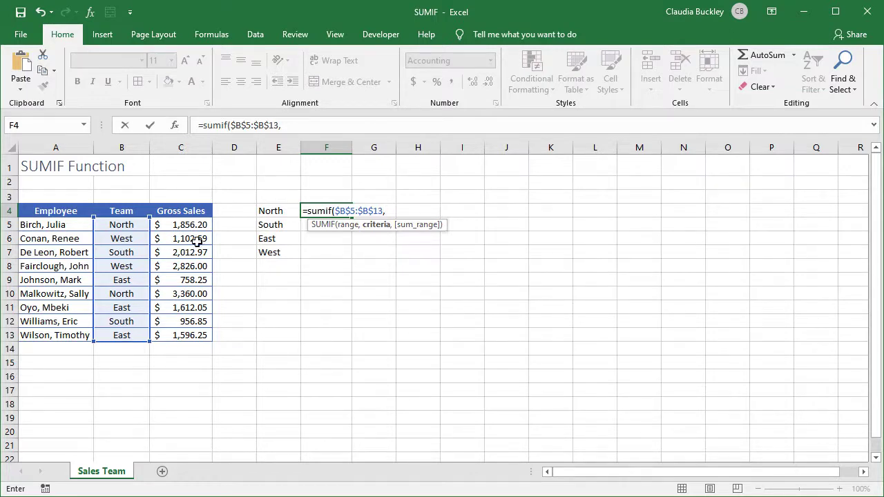
click(277, 208)
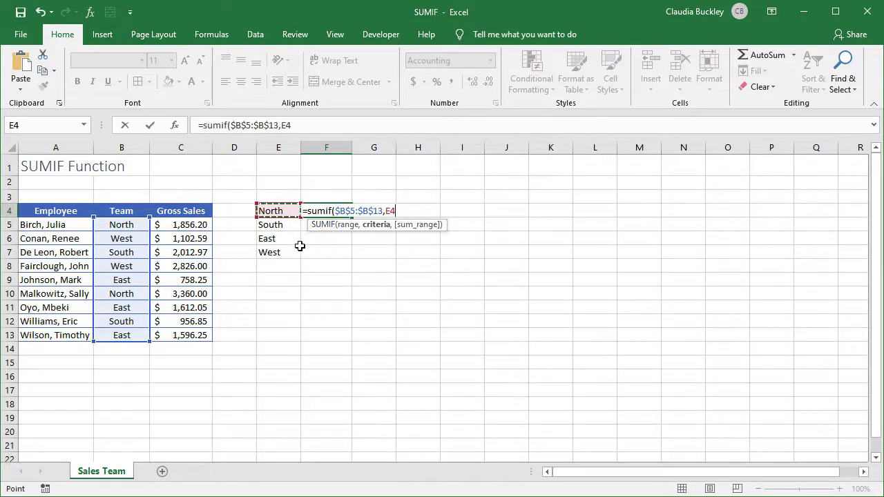
text(,)
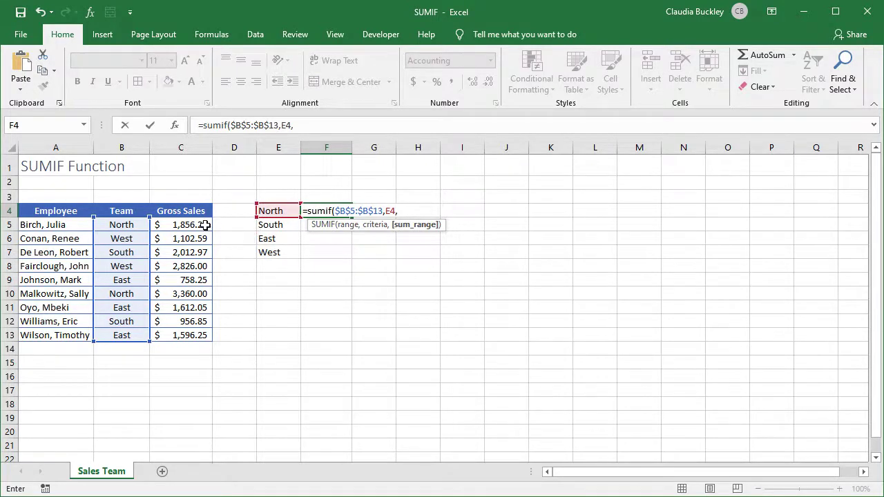
drag(203, 225, 200, 333)
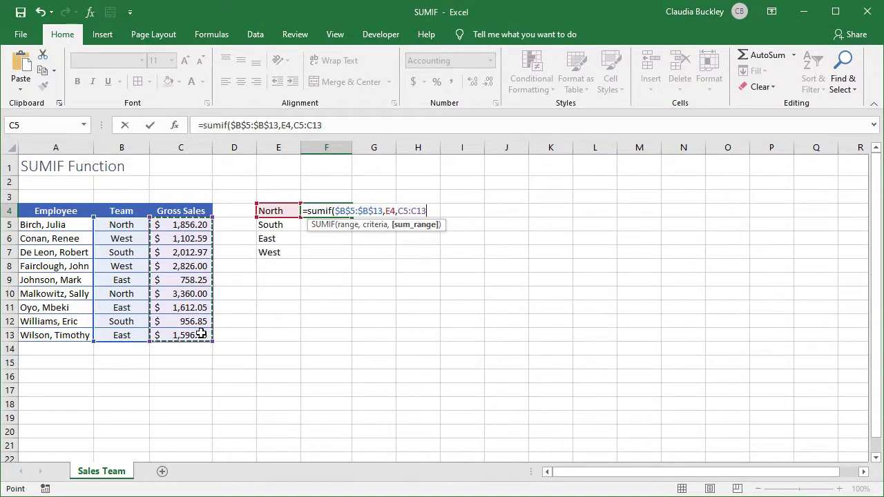
key(F4)
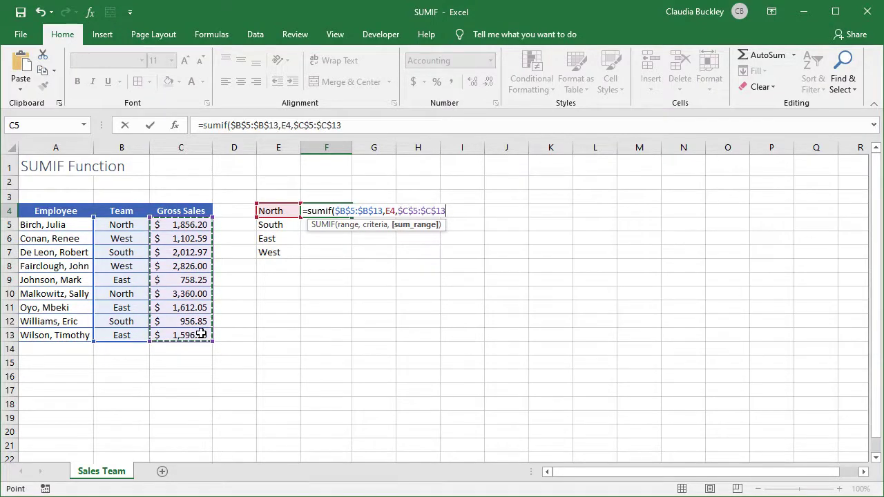
text())
key(Return)
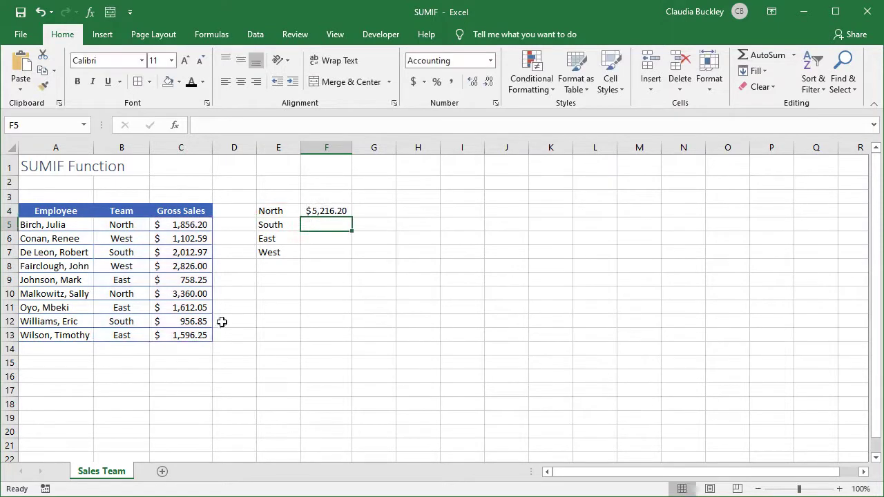
- Fill F4's formula down to F7: South $2,969.82, East $3,966.55, West $3,928.59
click(348, 214)
drag(355, 220, 357, 259)
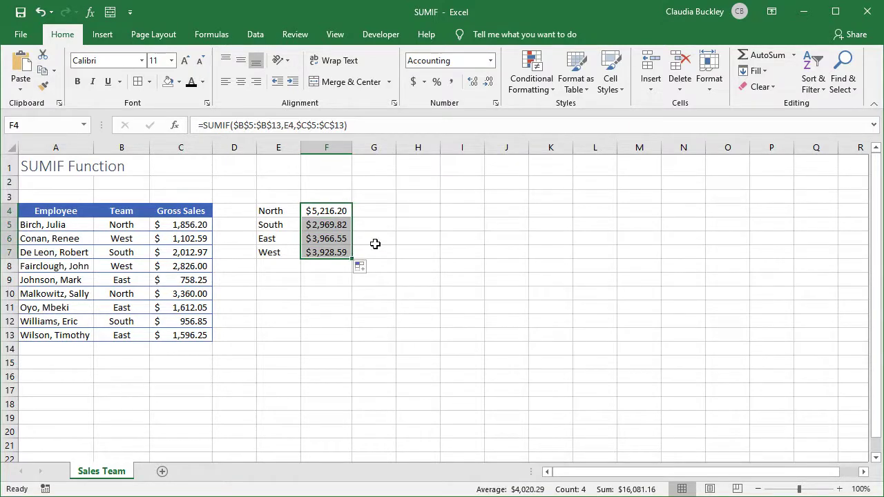
click(377, 209)
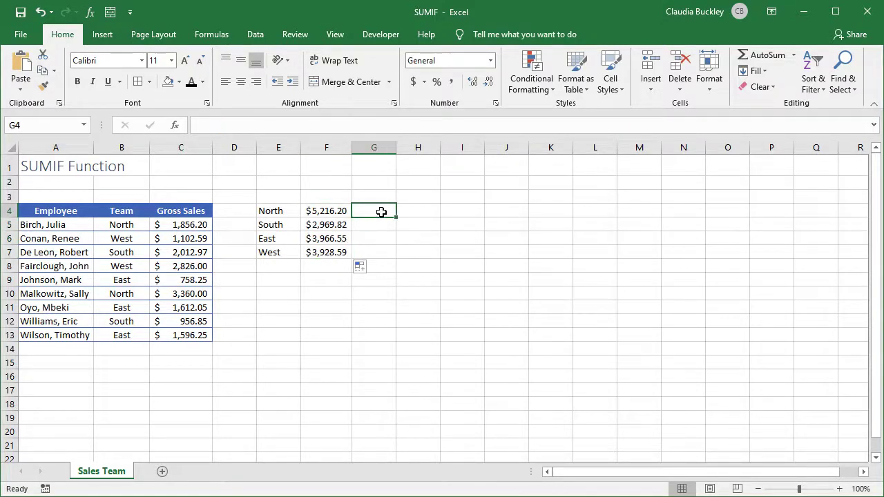
- Check the North total by selecting North's two gross sales figures
click(338, 213)
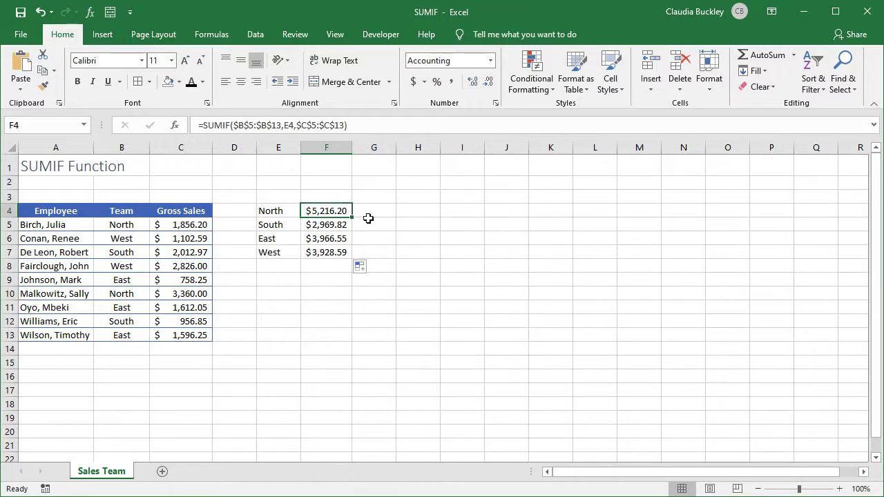
click(207, 227)
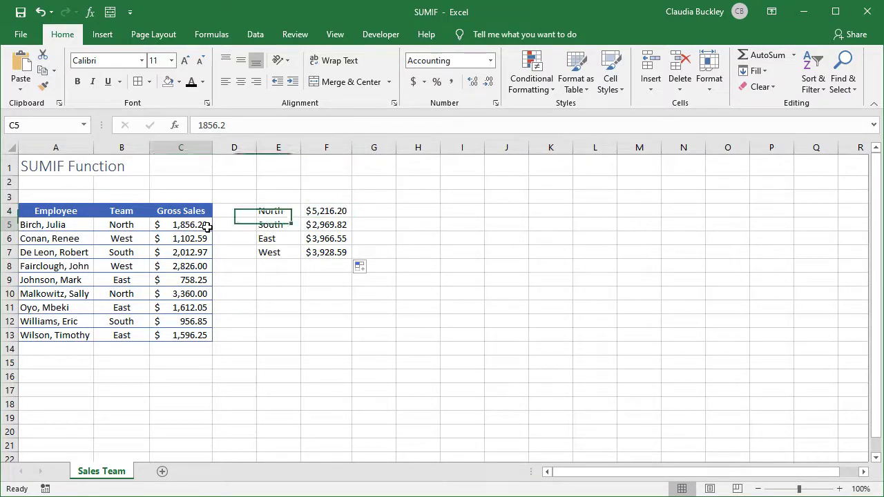
ctrl+click(191, 295)
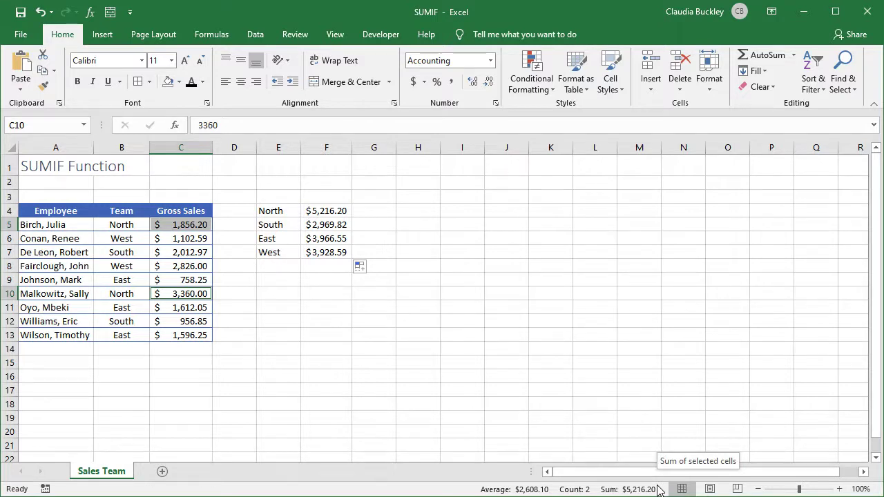
click(385, 238)
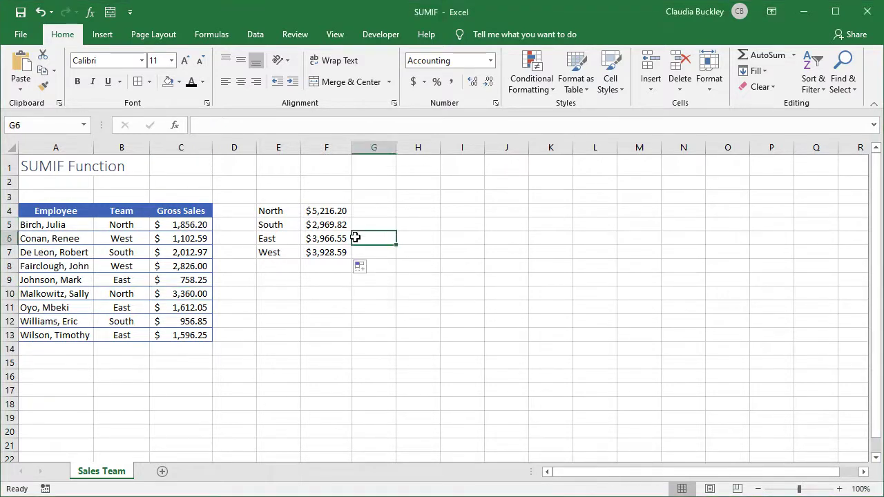
- Verify the East total by selecting East's three gross sales amounts
click(184, 280)
ctrl+click(183, 310)
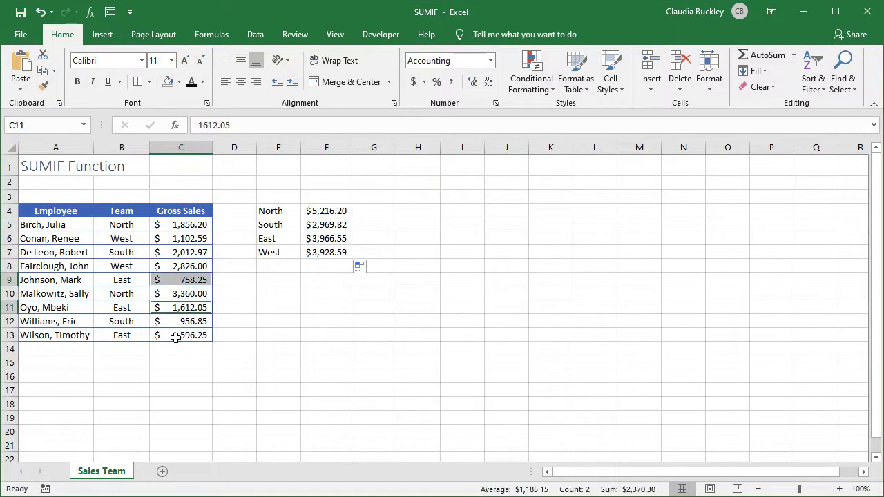
ctrl+click(177, 335)
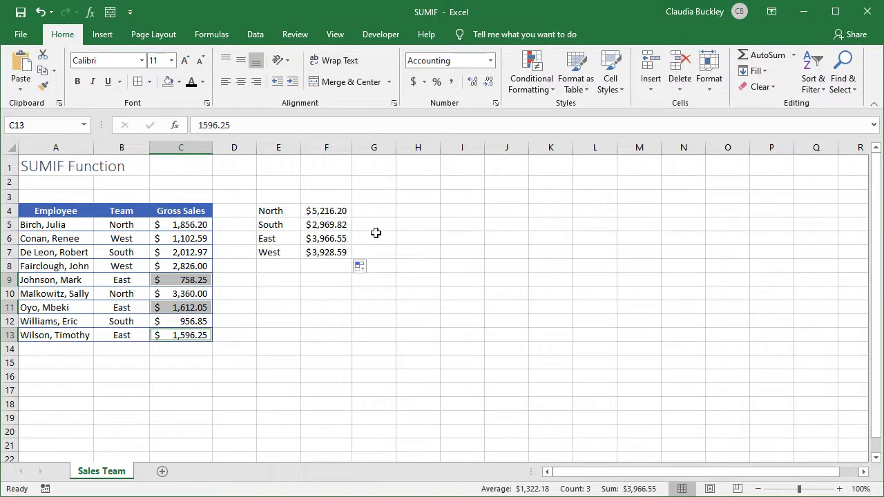
click(405, 220)
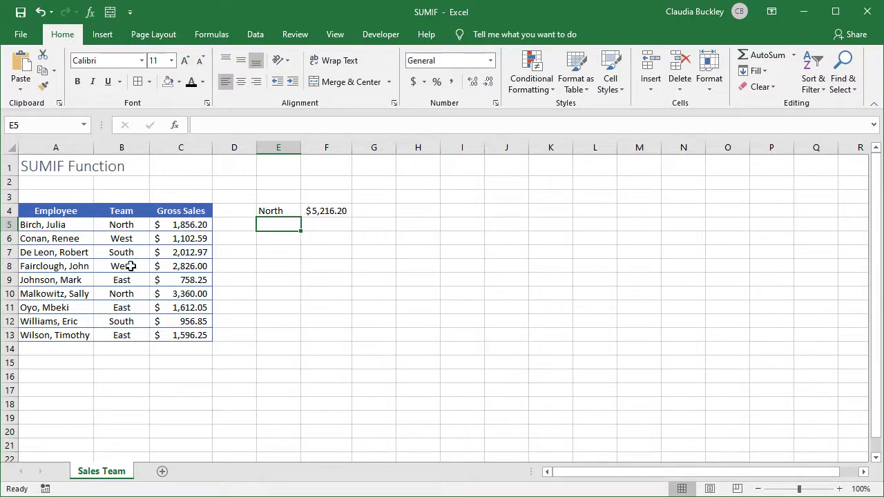
- Enter =SUMIF(B5:B13,"<>north",C5:C13) in F5 for non-North sales of $10,864.96
click(332, 223)
text(=sum)
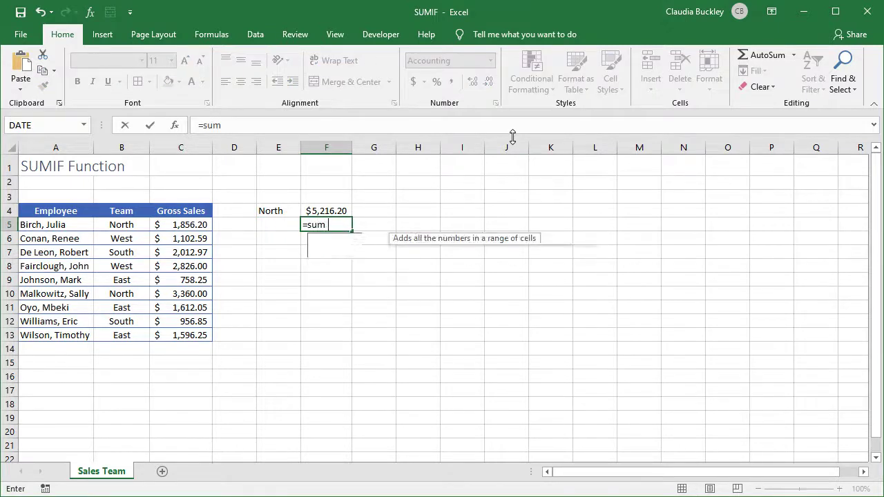
text(if()
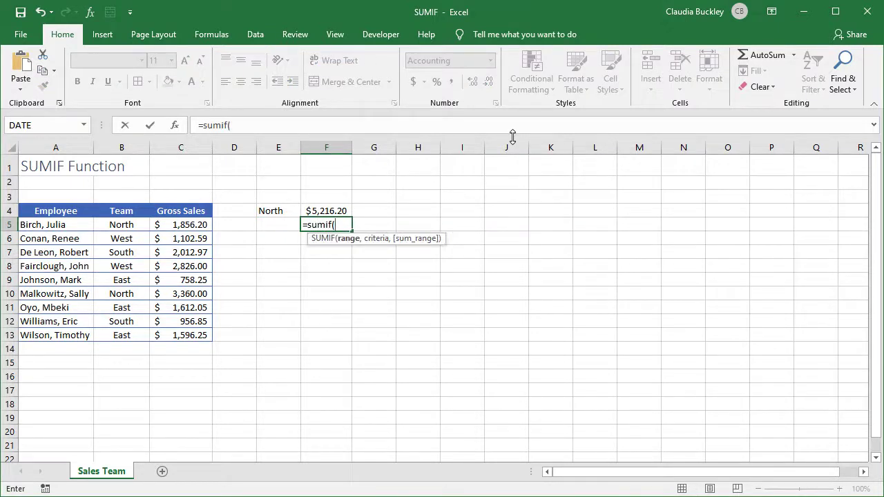
drag(122, 225, 119, 328)
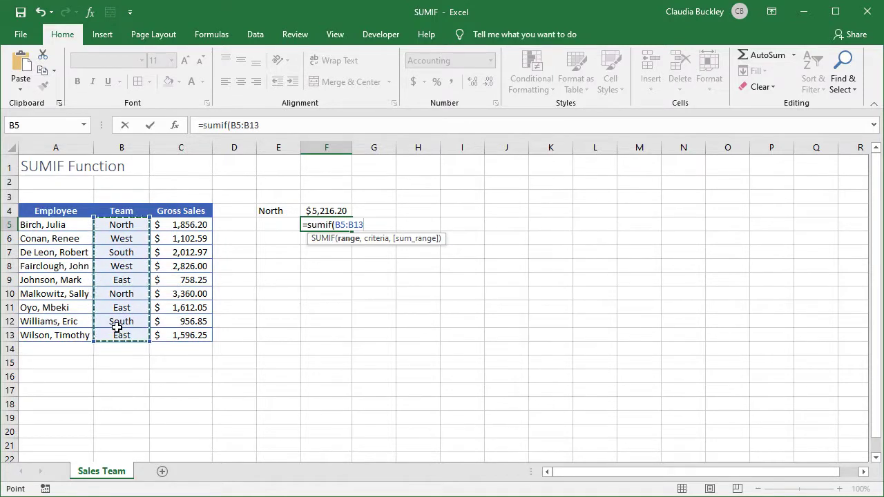
text(,)
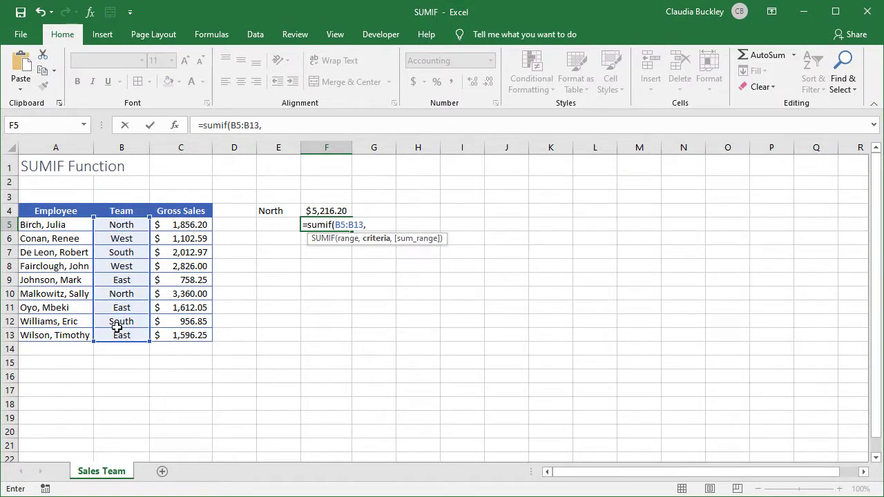
text("<>north")
text(,)
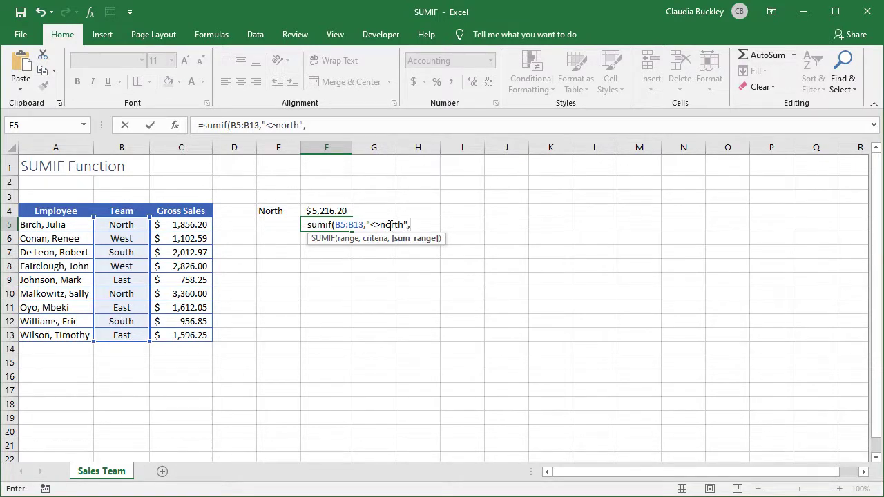
drag(191, 226, 194, 333)
text())
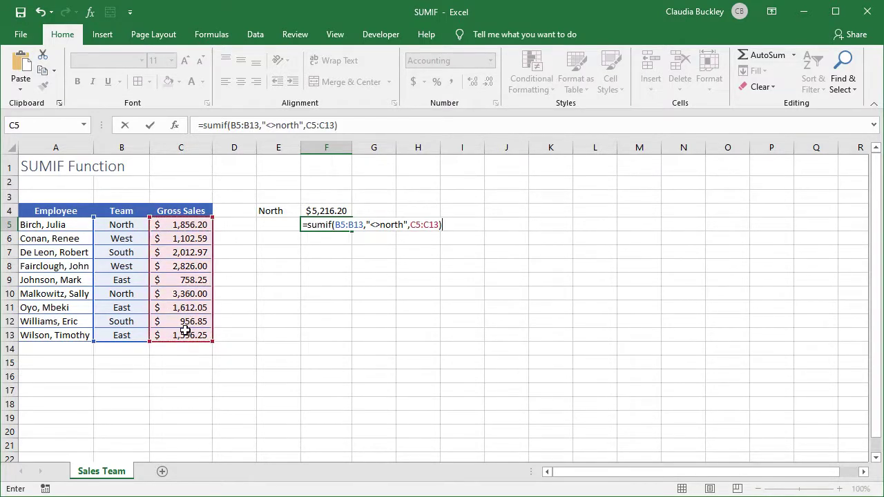
key(Return)
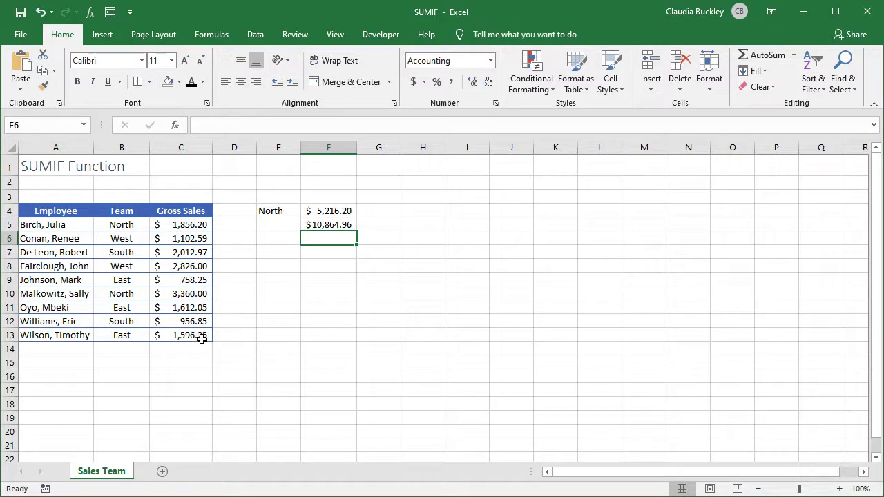
- Label E5 'Other Teams' and widen column E to fit the label
click(279, 224)
text(Other Teams)
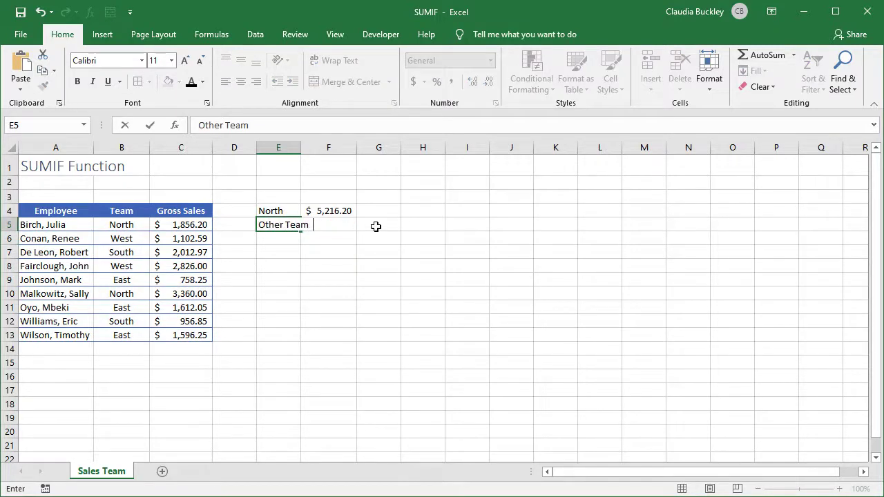
key(Return)
drag(300, 148, 316, 165)
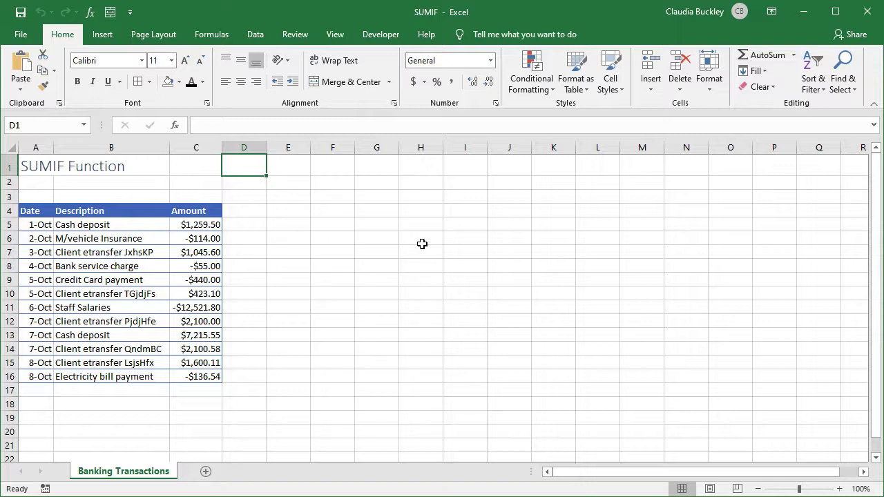
- Enter =SUMIF(C5:C16,"<0") in F5 and autofit column F to show $(13,267.34)
click(333, 225)
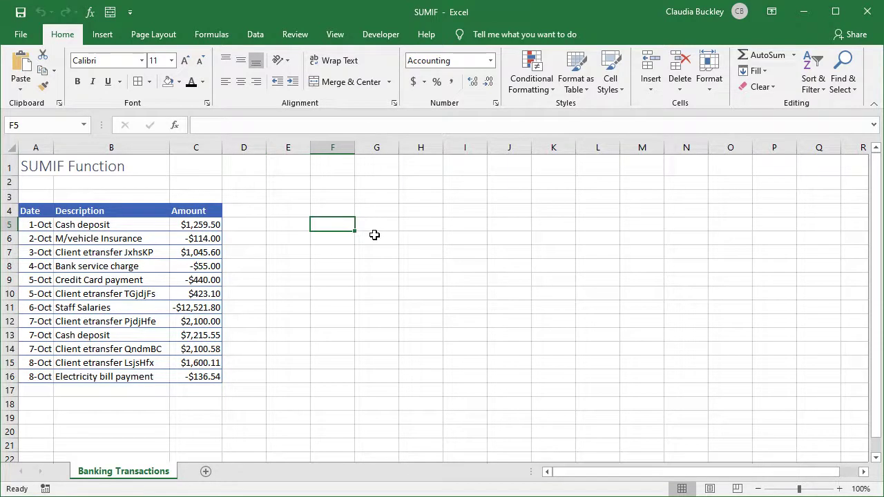
text(=sumif()
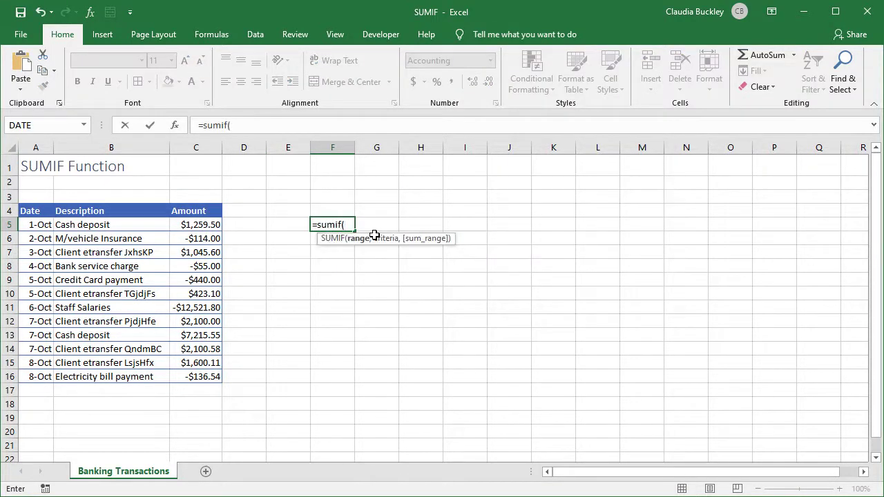
drag(200, 225, 208, 377)
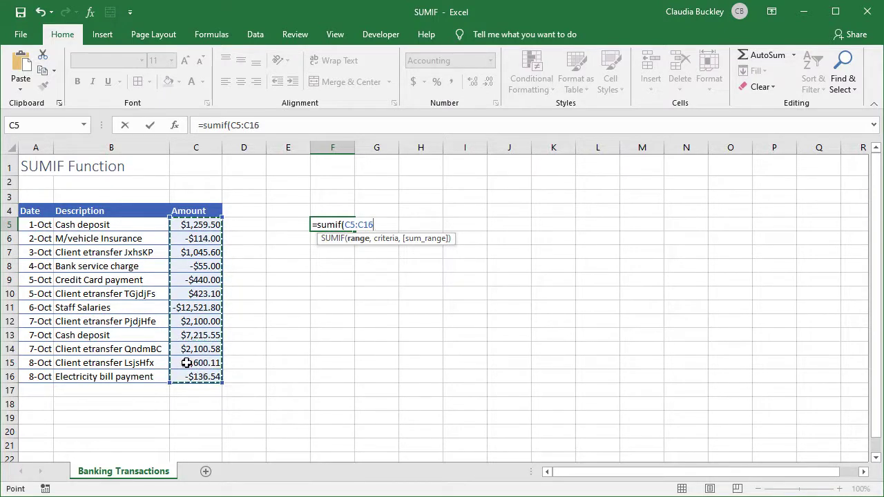
text(,)
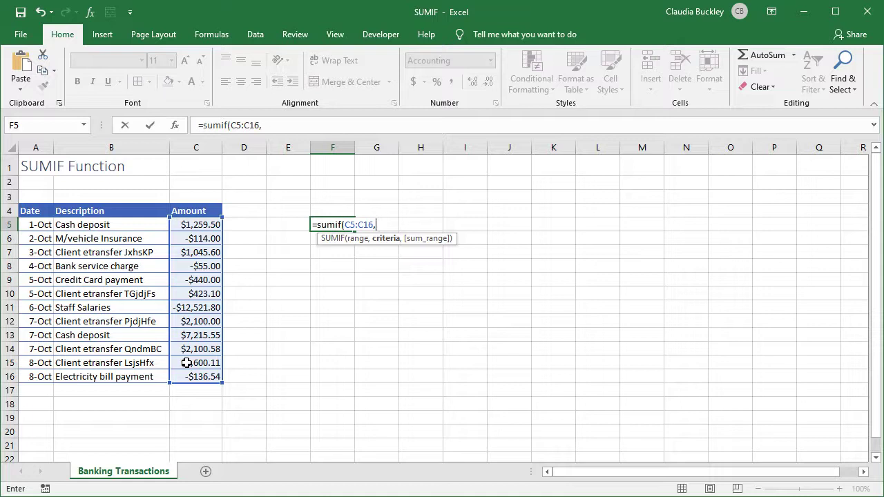
text(<0)
text())
key(Return)
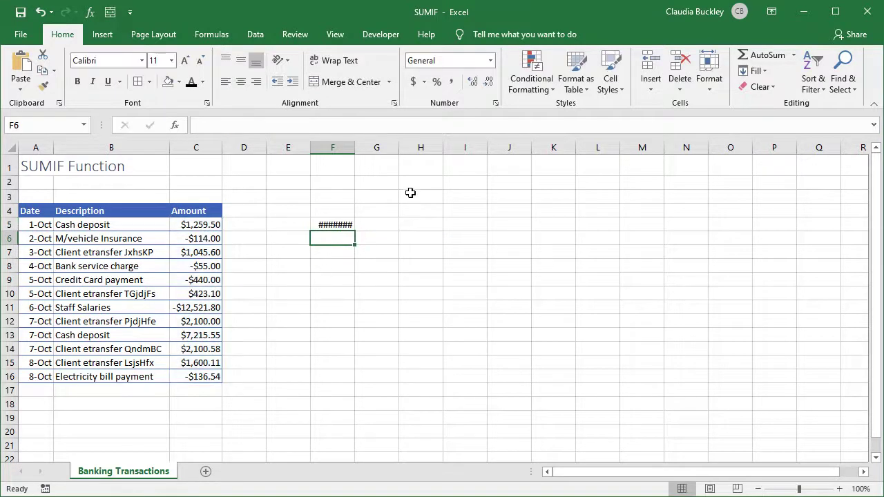
double_click(353, 148)
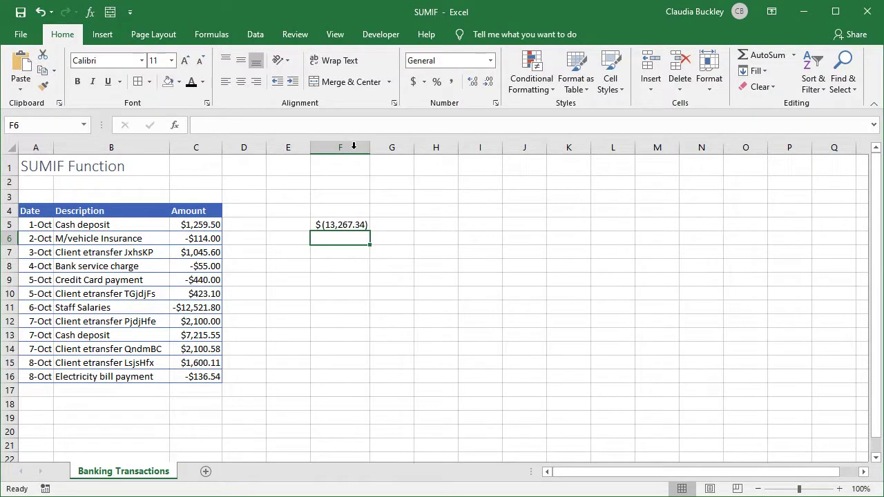
- Label E5 'Withdrawals' and autofit column E to the label
click(286, 226)
text(Withdr)
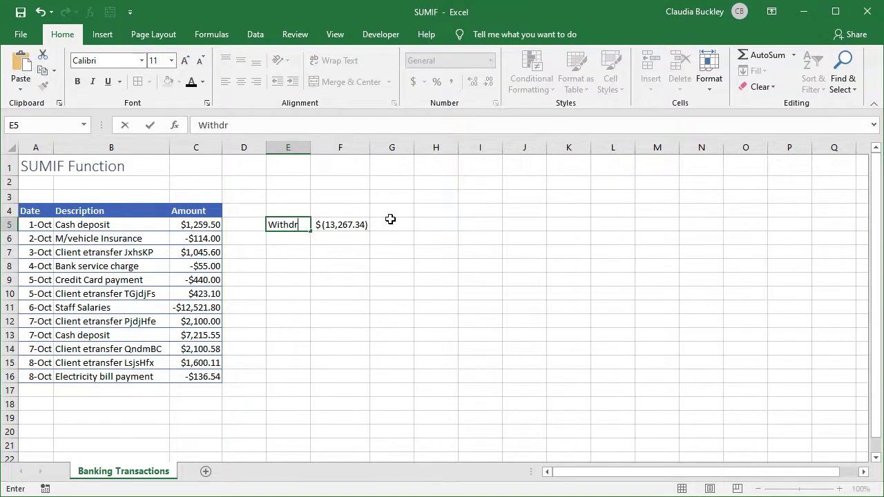
text(awa)
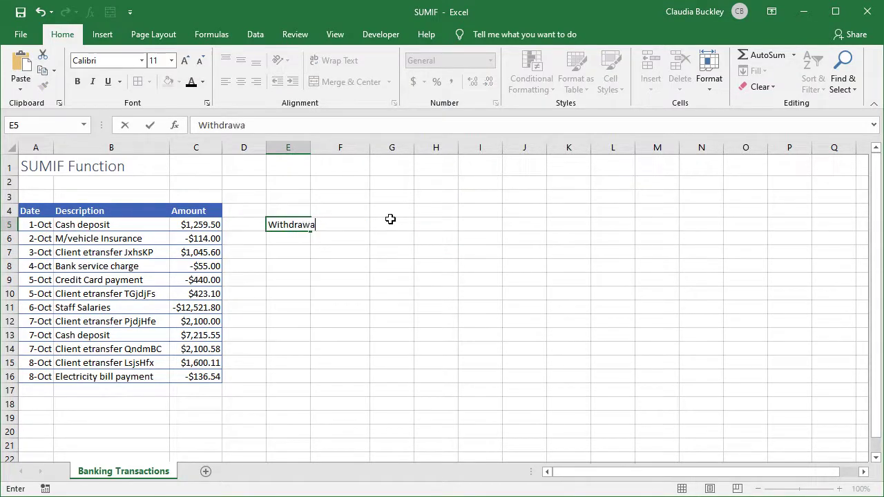
text(ls)
key(Return)
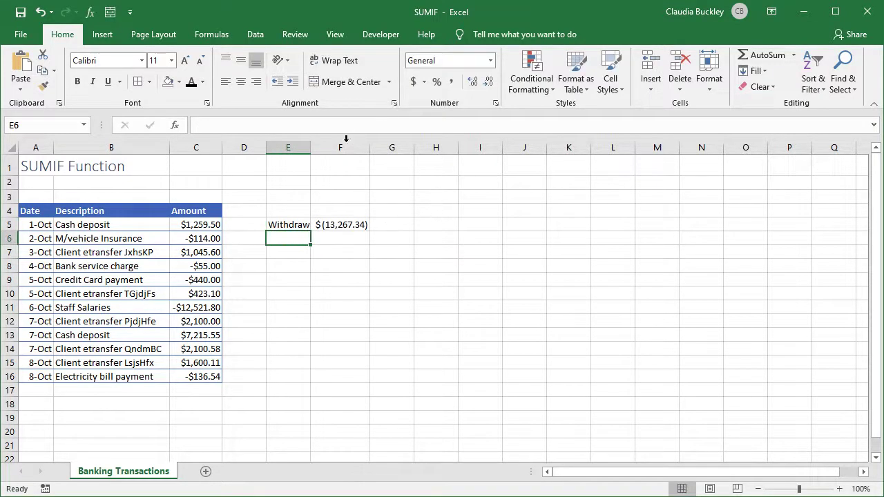
double_click(309, 148)
click(377, 241)
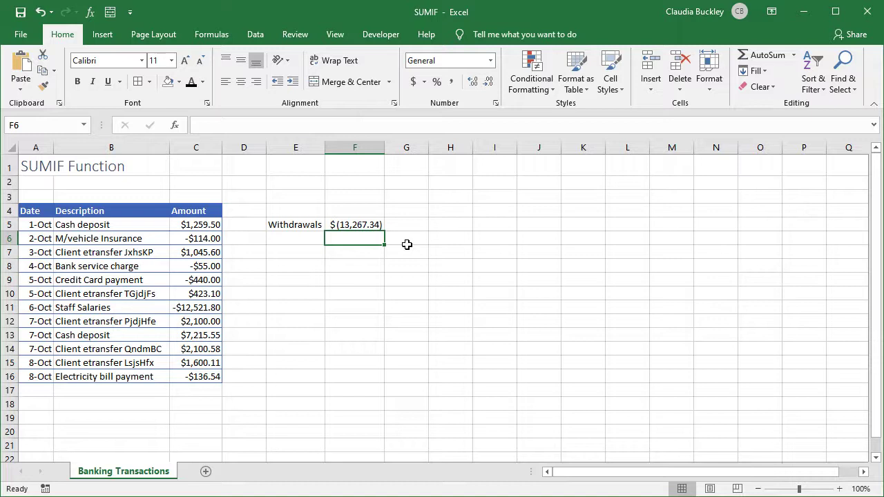
- Enter =SUMIF(B5:B16,"*etransfer*",C5:C16) in F6, totalling e-transfers at 7269.39
text(=sumif()
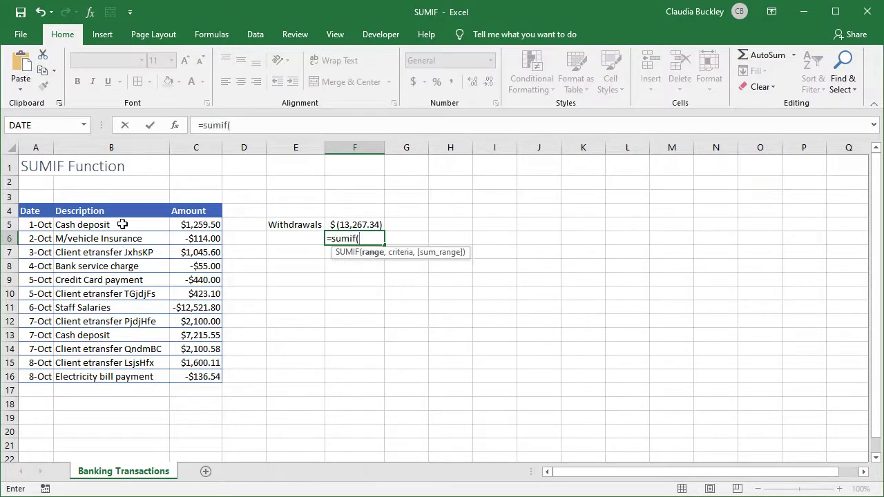
drag(122, 225, 123, 376)
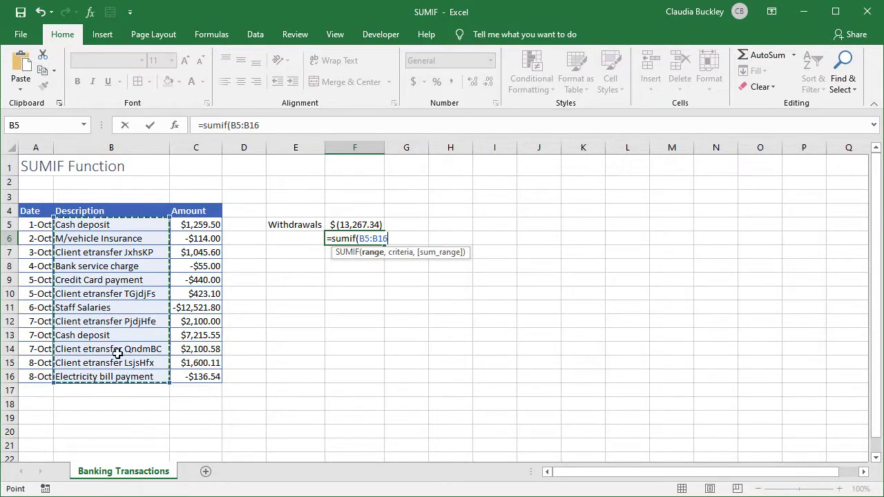
text(,)
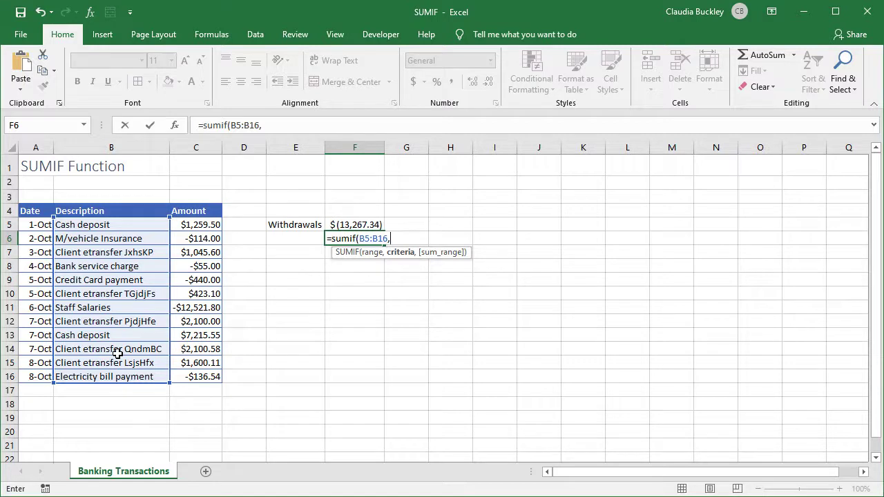
text("*etransfer)
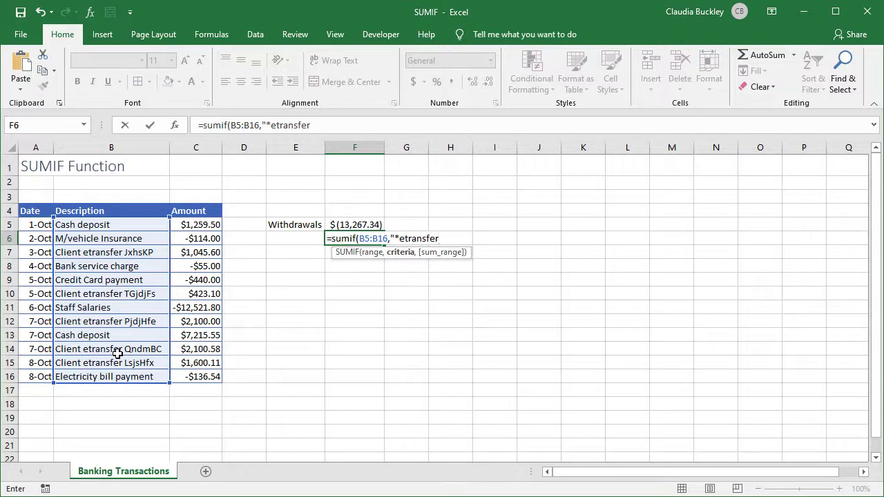
text(*",)
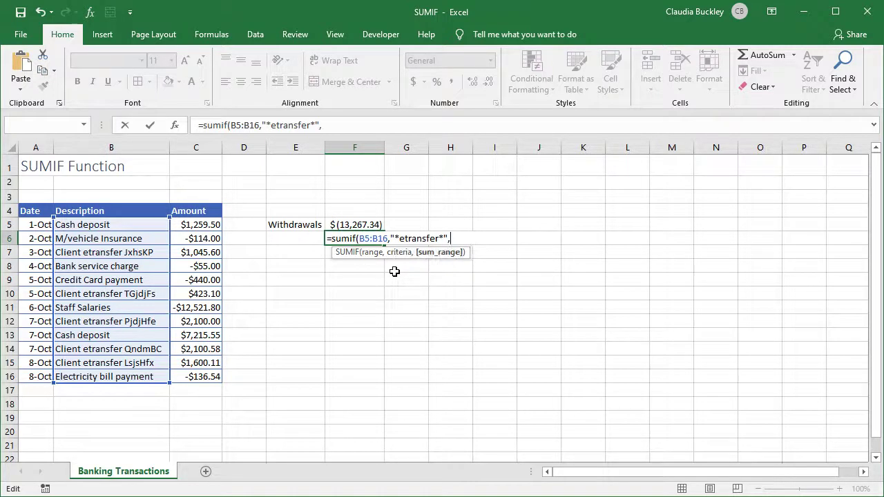
click(212, 225)
drag(210, 237, 223, 376)
text())
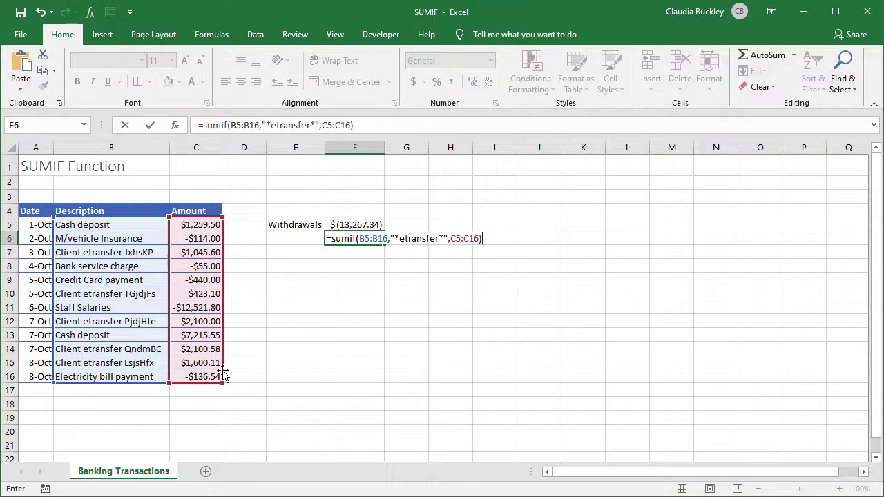
key(Return)
- Format the F6 e-transfer total as accounting ($ 7,269.39) and label E6 'Etransfers'
click(331, 239)
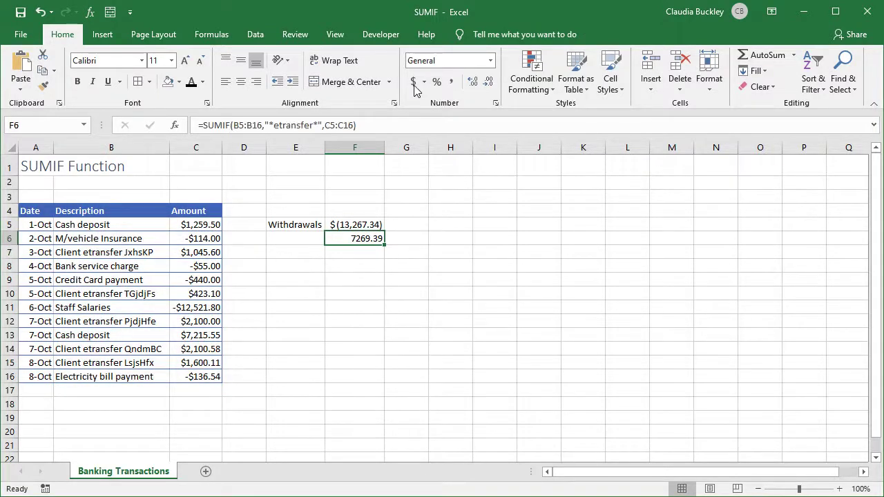
click(414, 82)
click(285, 237)
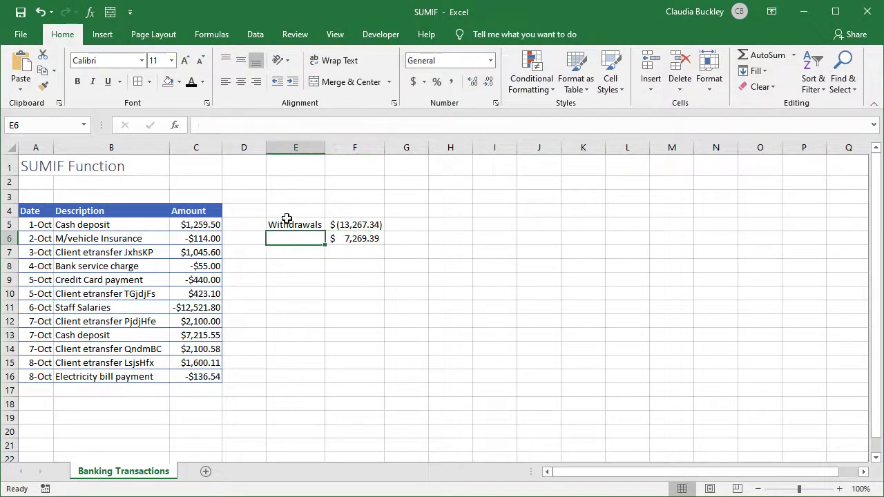
text(Etransfers)
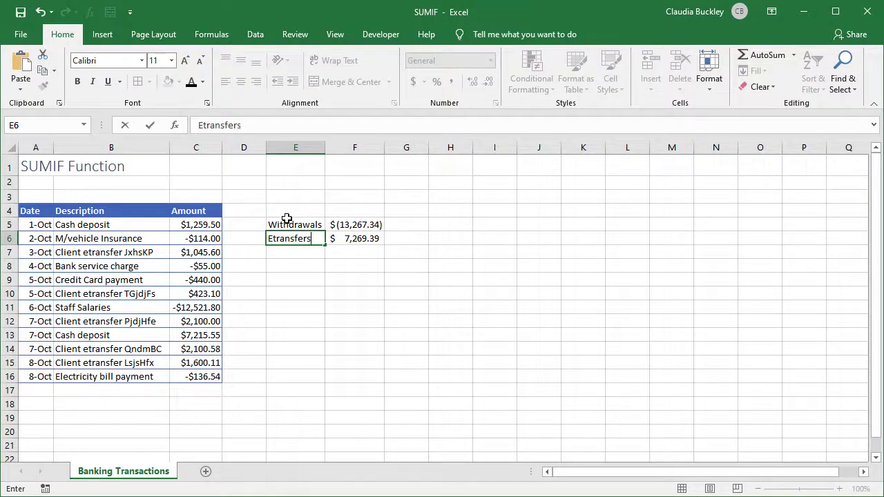
key(Return)
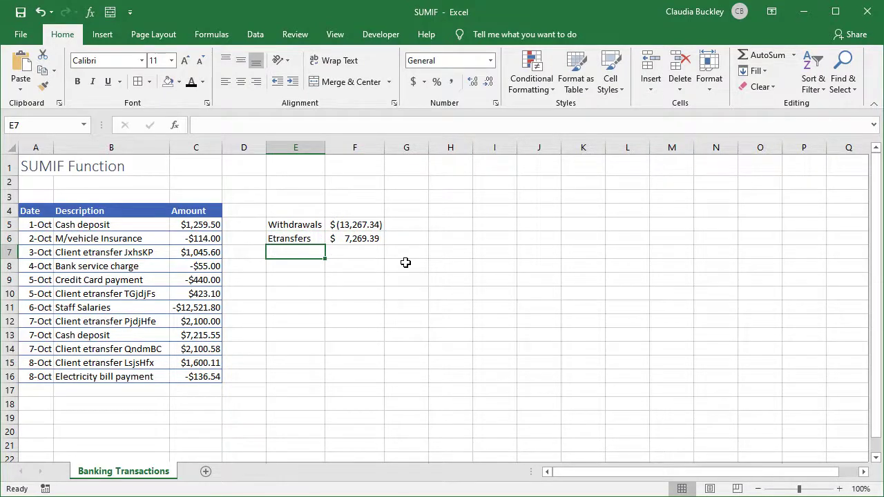